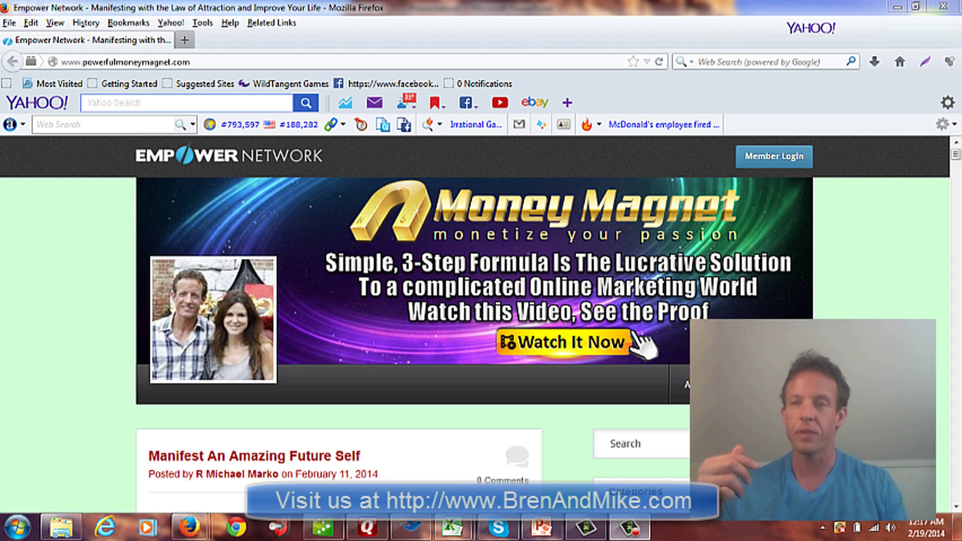
# Bring the Empower Network Firefox window back in front of the presentation
pyautogui.click(897, 8)
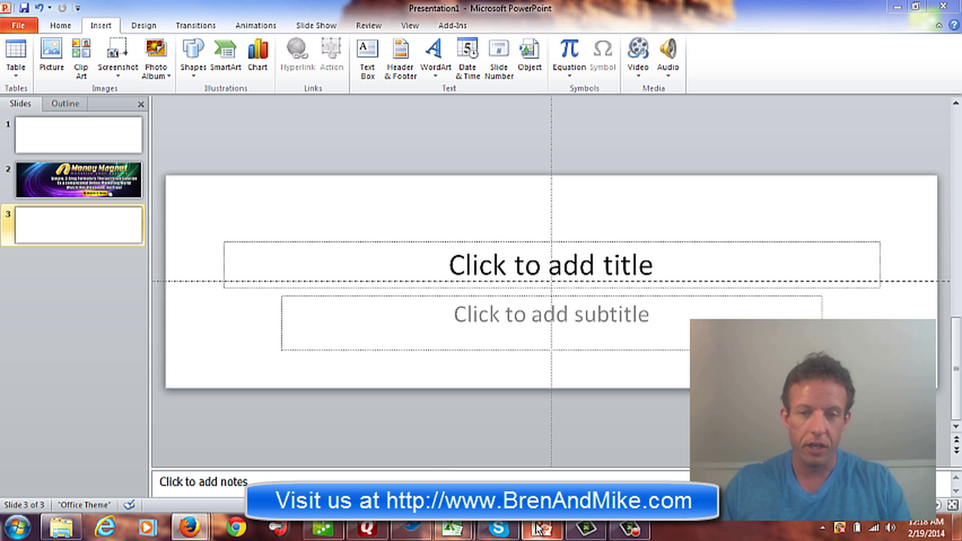
pyautogui.moveTo(189, 526)
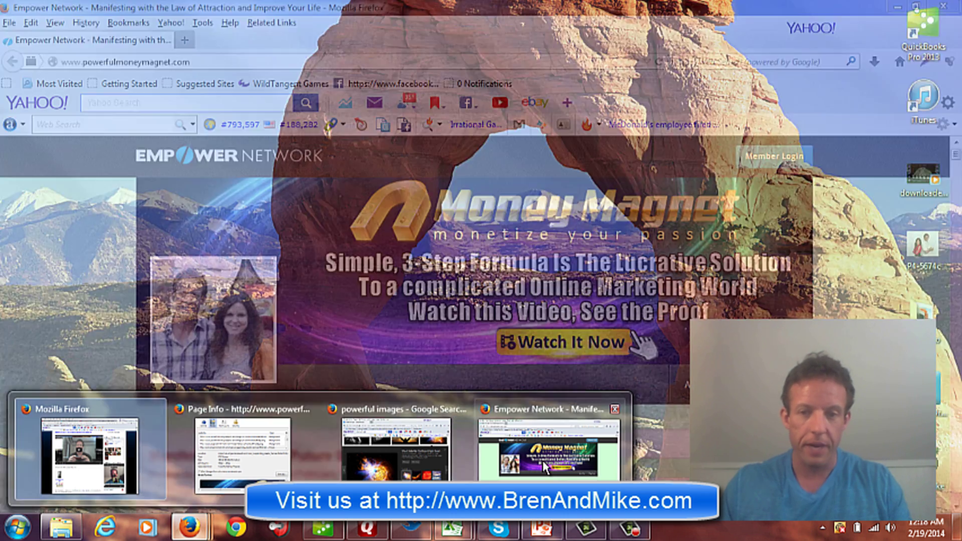
pyautogui.click(542, 461)
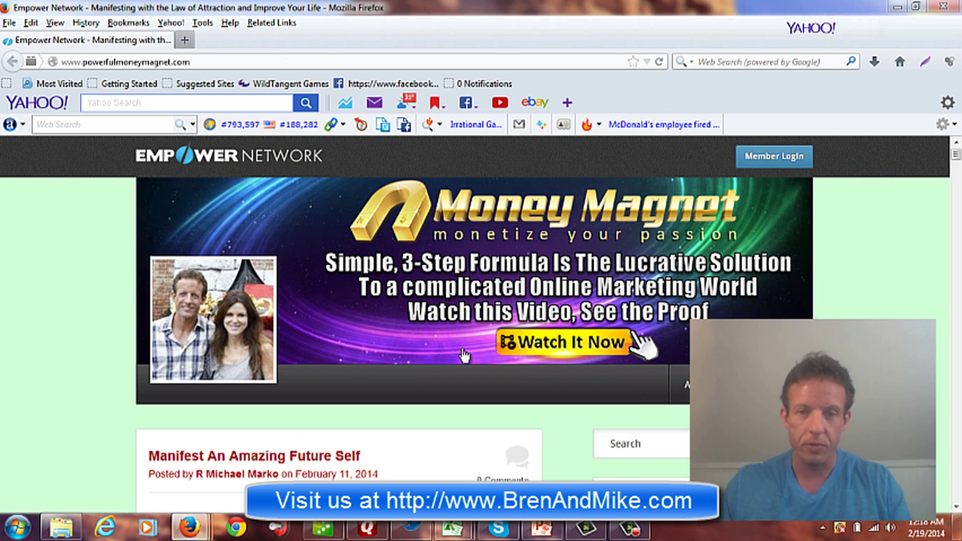
# Read the Money Magnet banner's size, 960 × 265 px, from its image info, then minimize Firefox
pyautogui.rightClick(466, 249)
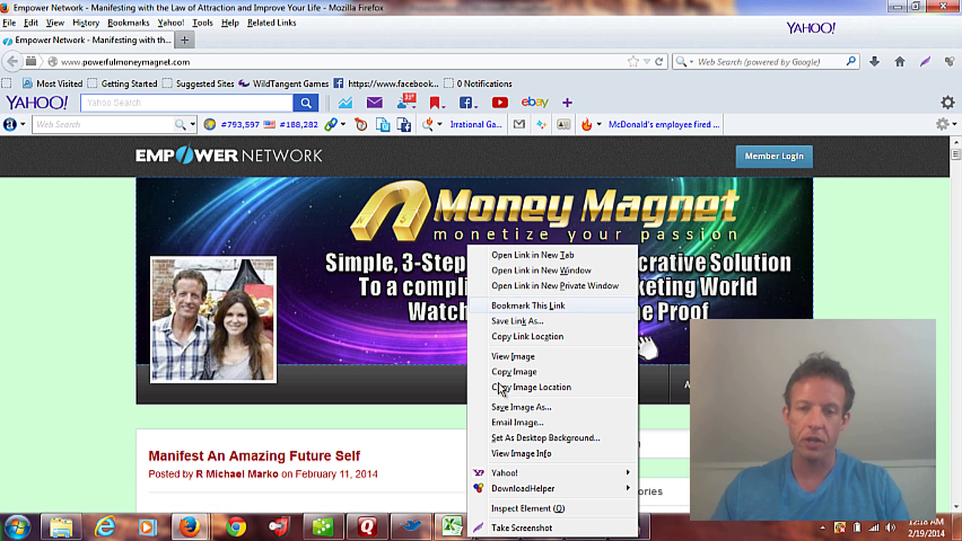
pyautogui.press('Escape')
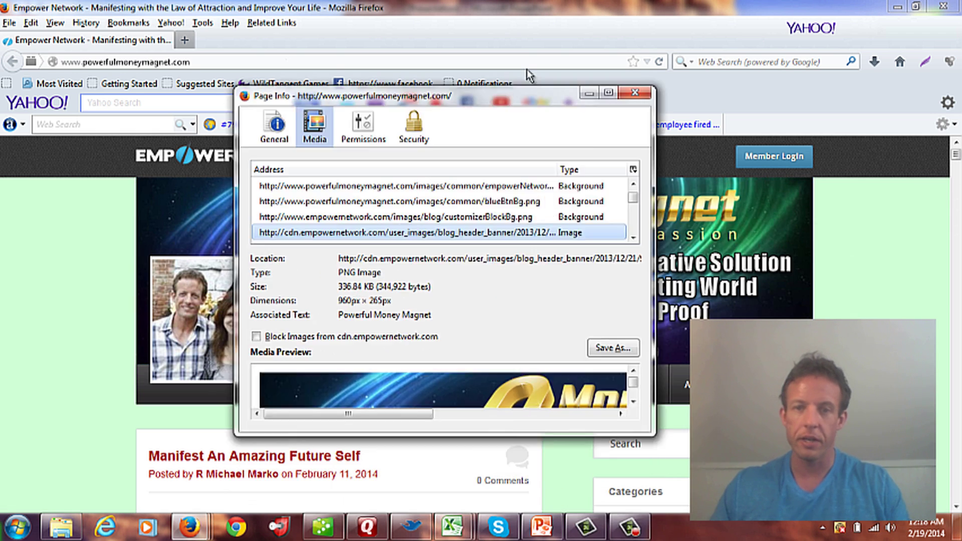
pyautogui.moveTo(440, 100); pyautogui.dragTo(594, 64)
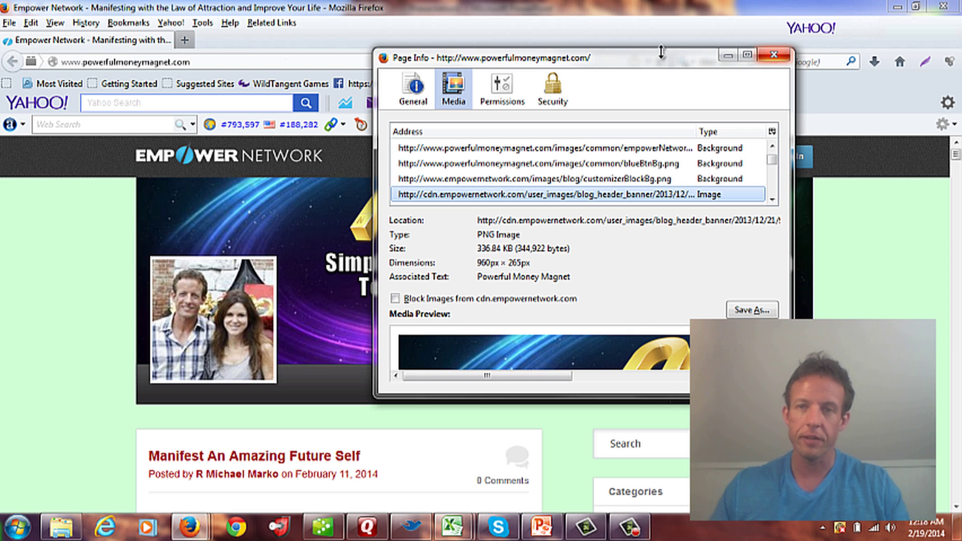
pyautogui.press('Escape')
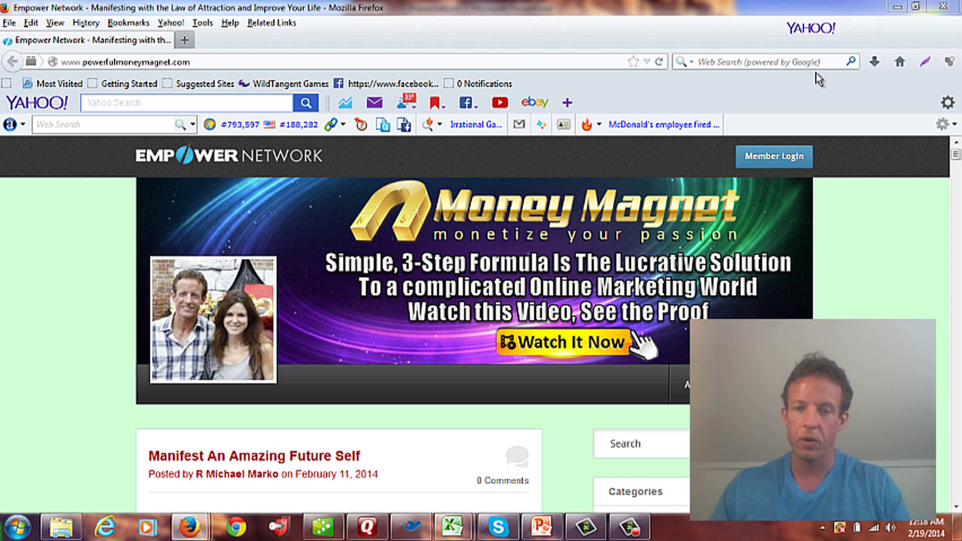
pyautogui.click(897, 7)
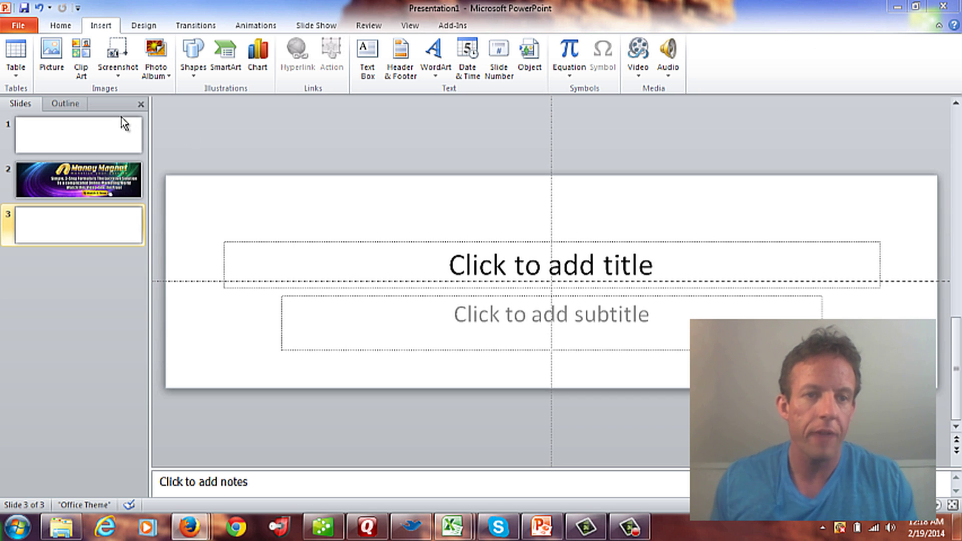
# Set the slide size to a custom 9.6 × 2.65 inch landscape in Design > Page Setup
pyautogui.click(143, 26)
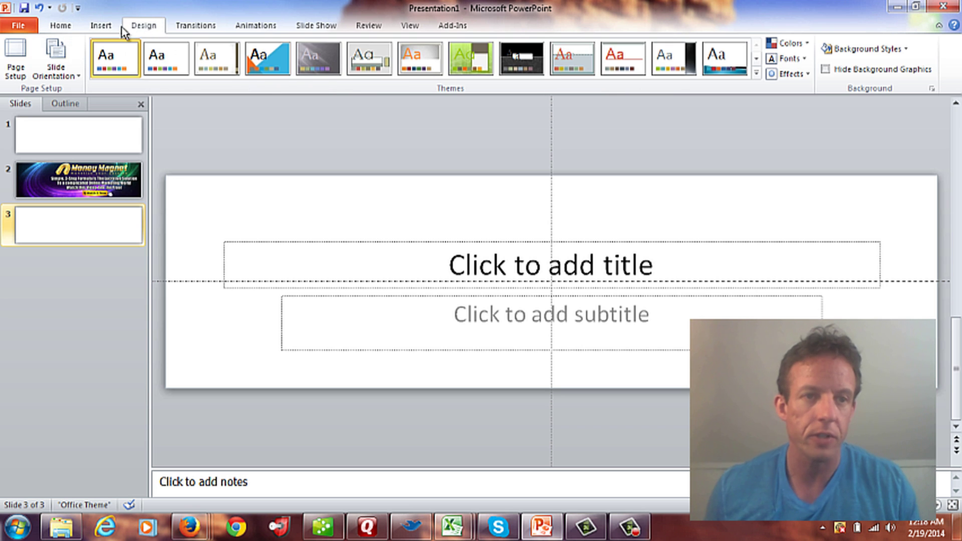
pyautogui.click(20, 53)
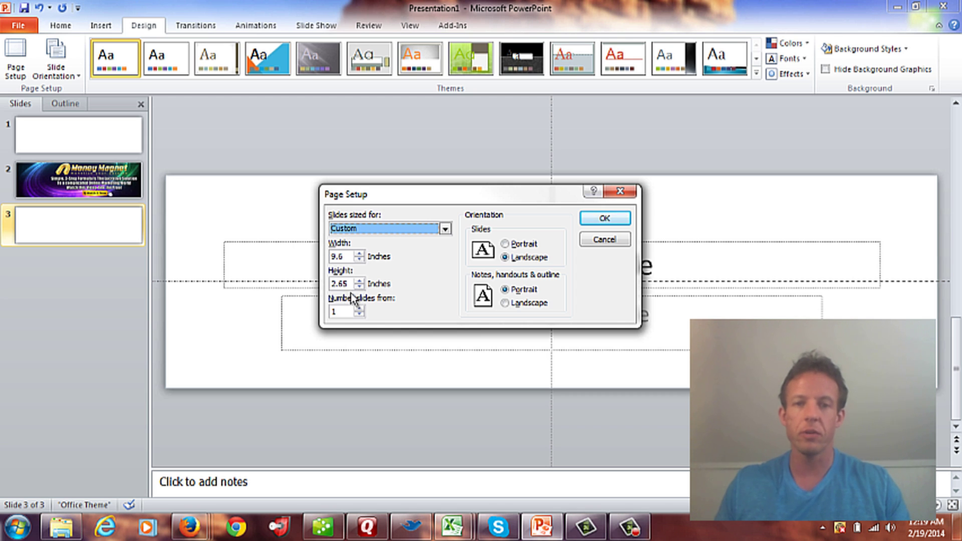
pyautogui.click(591, 226)
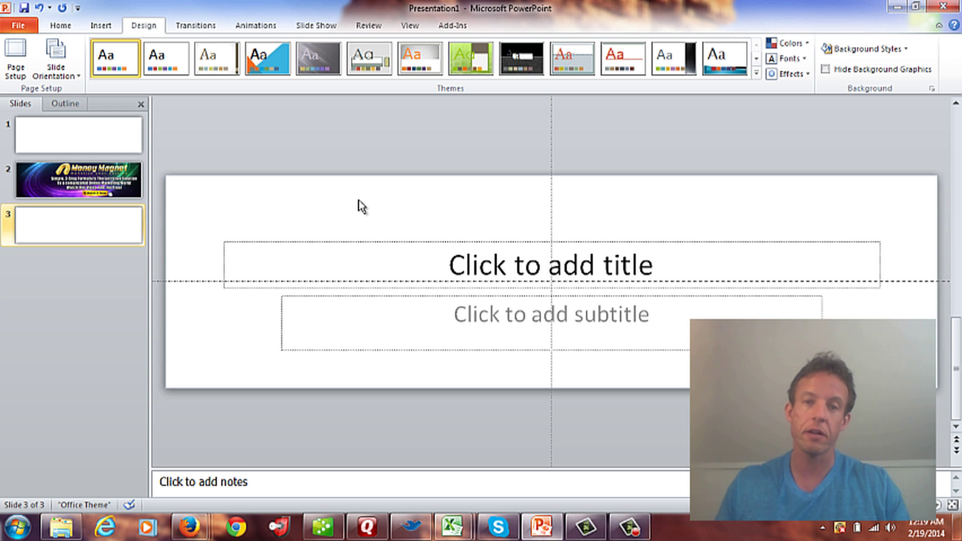
# Draw a rectangle covering the whole of slide 3
pyautogui.click(103, 27)
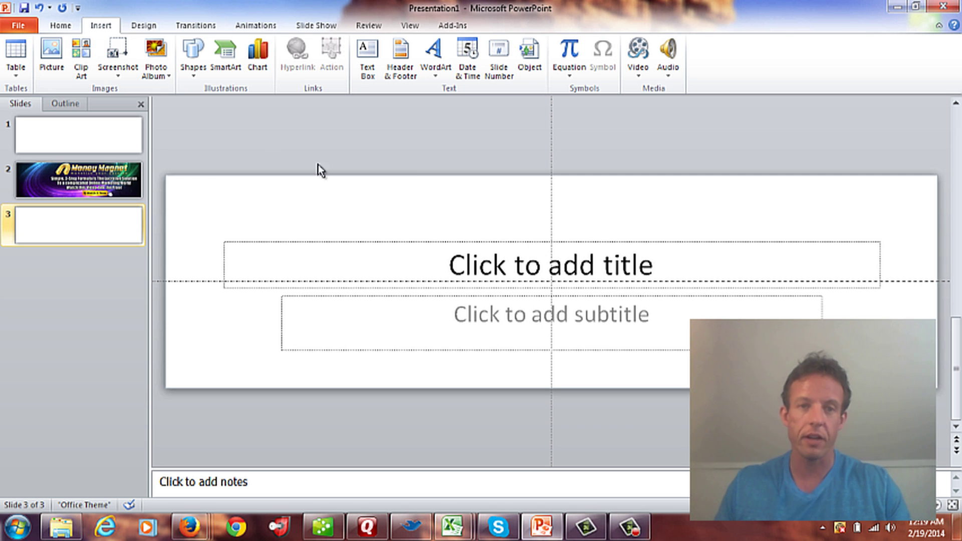
pyautogui.click(194, 59)
pyautogui.click(227, 103)
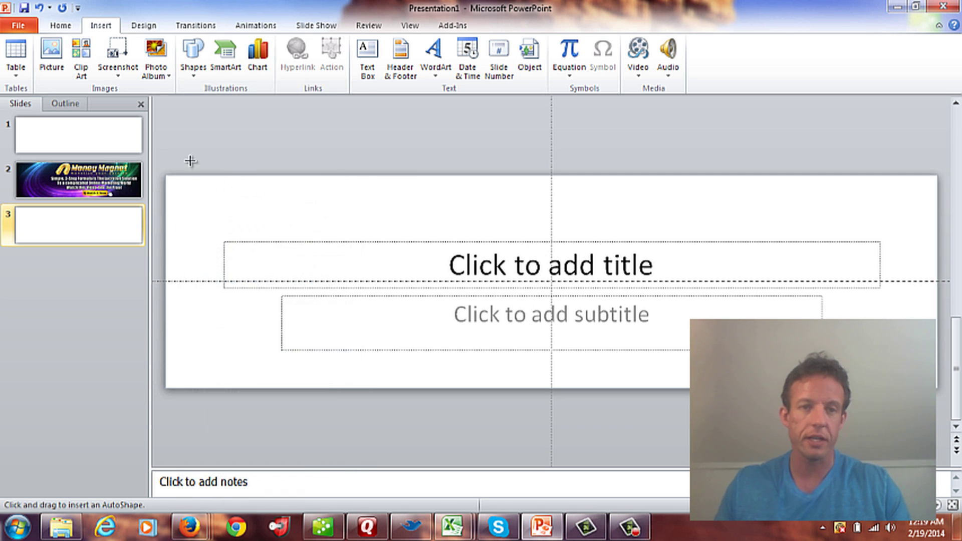
pyautogui.moveTo(166, 175)
pyautogui.mouseDown()
pyautogui.moveTo(686, 395)
pyautogui.moveTo(858, 407)
pyautogui.moveTo(938, 389)
pyautogui.mouseUp()
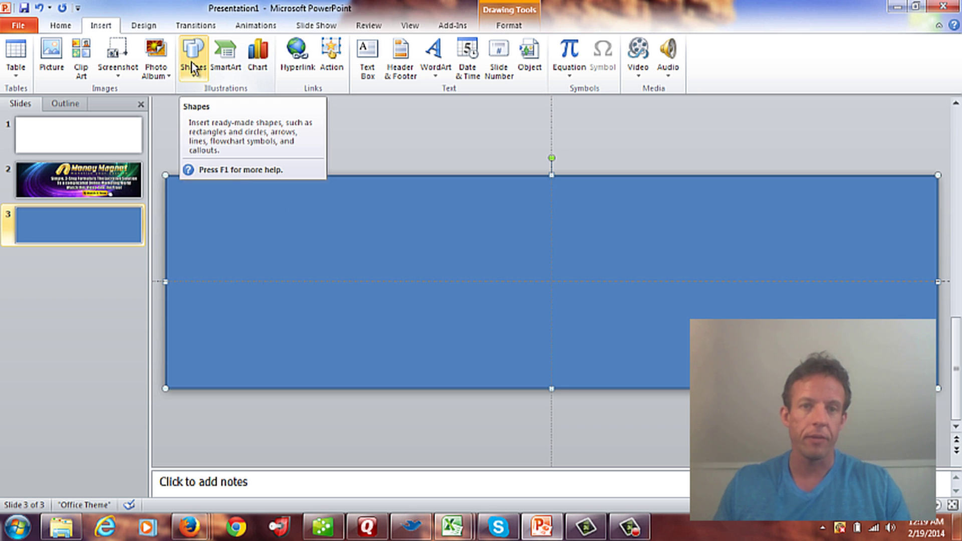
# Give the rectangle a black fill and a black outline, then deselect it
pyautogui.click(59, 26)
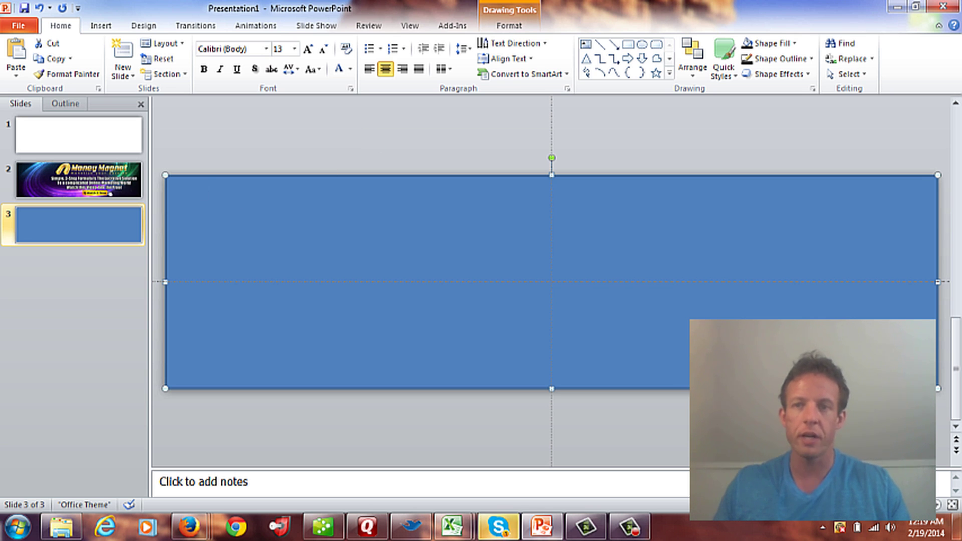
pyautogui.click(796, 45)
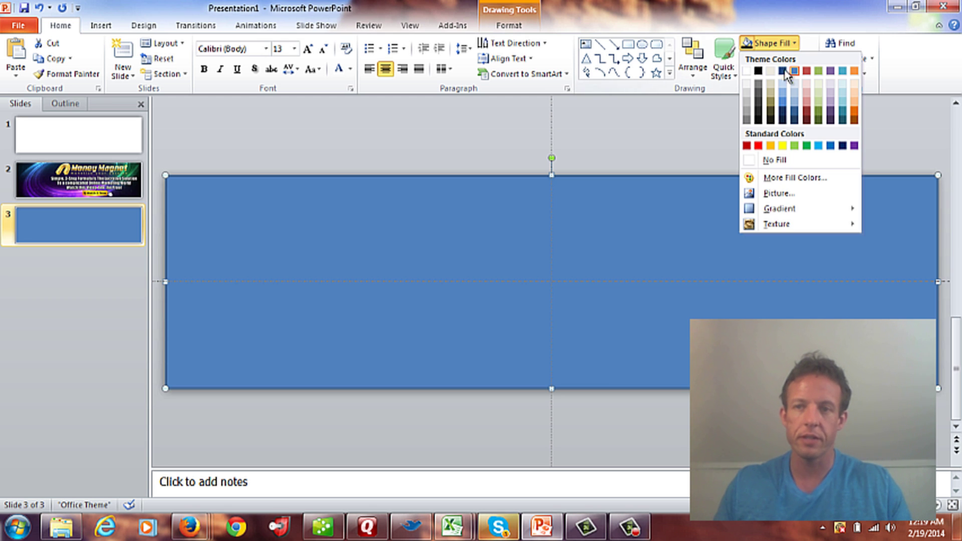
pyautogui.click(758, 73)
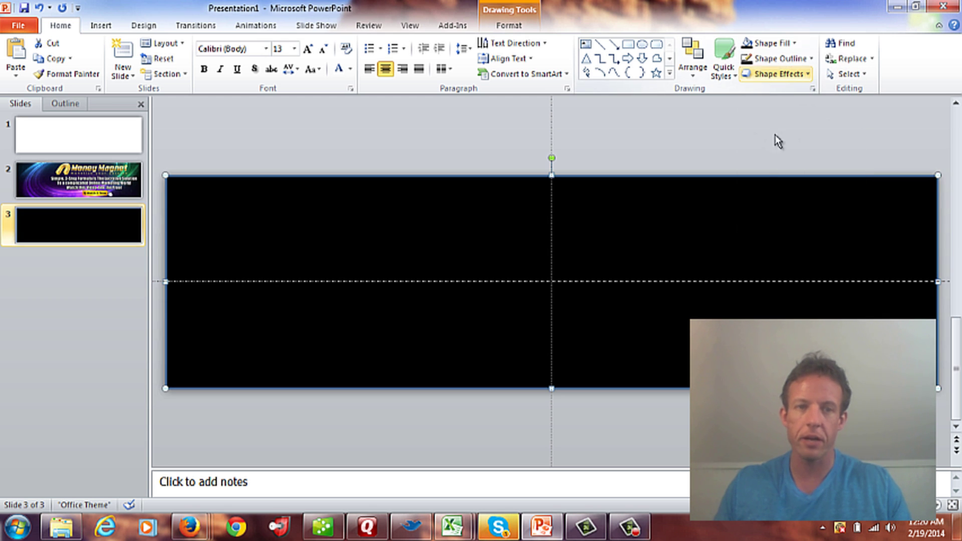
pyautogui.click(811, 59)
pyautogui.click(758, 87)
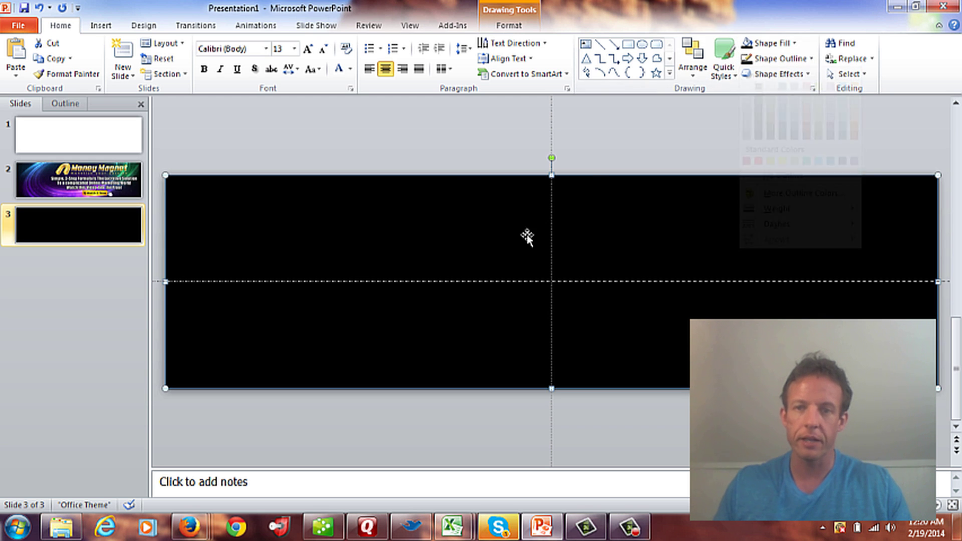
pyautogui.click(453, 145)
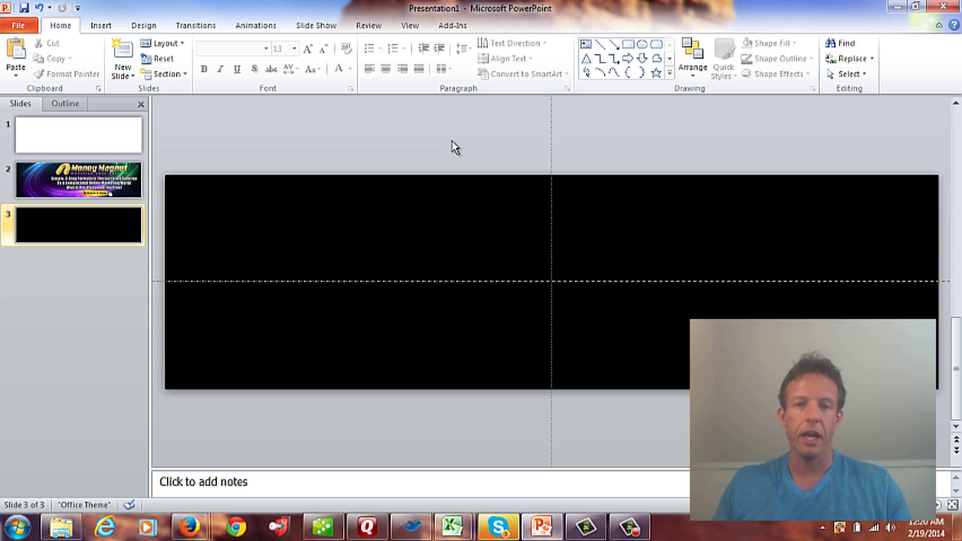
# Add a text box across the top of slide 3 reading 'Bren And Mike Prosperity Tips'
pyautogui.click(586, 46)
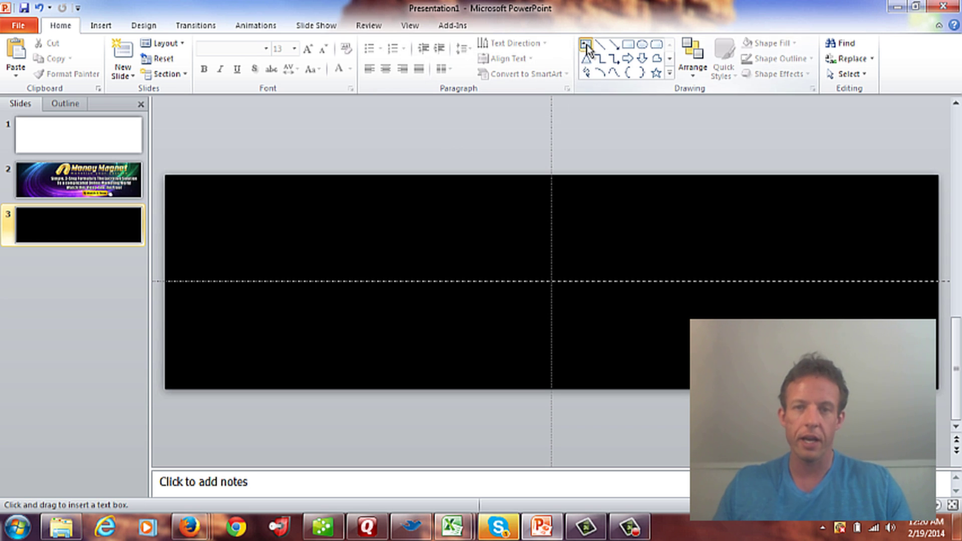
pyautogui.moveTo(343, 180); pyautogui.dragTo(826, 310)
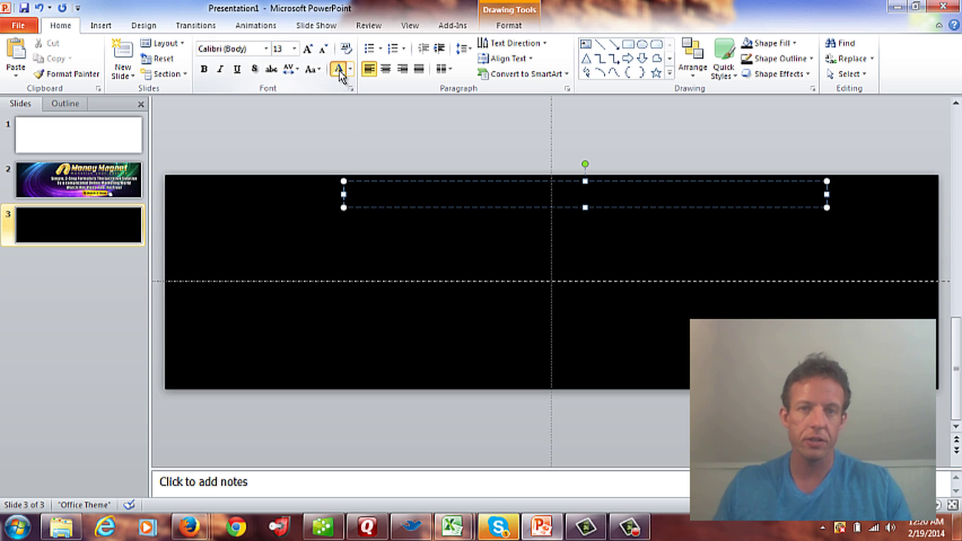
pyautogui.write('Bren And Mike ')
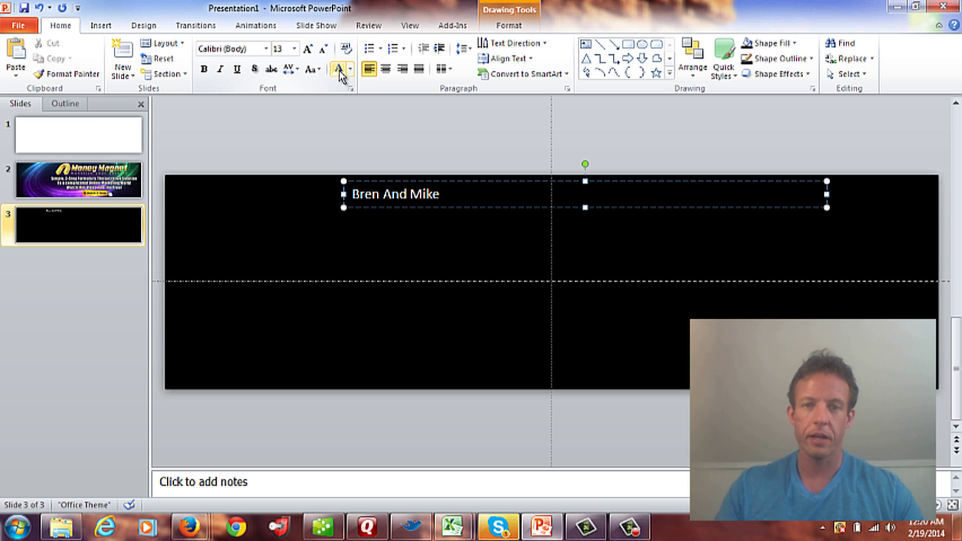
pyautogui.write('Prosperi')
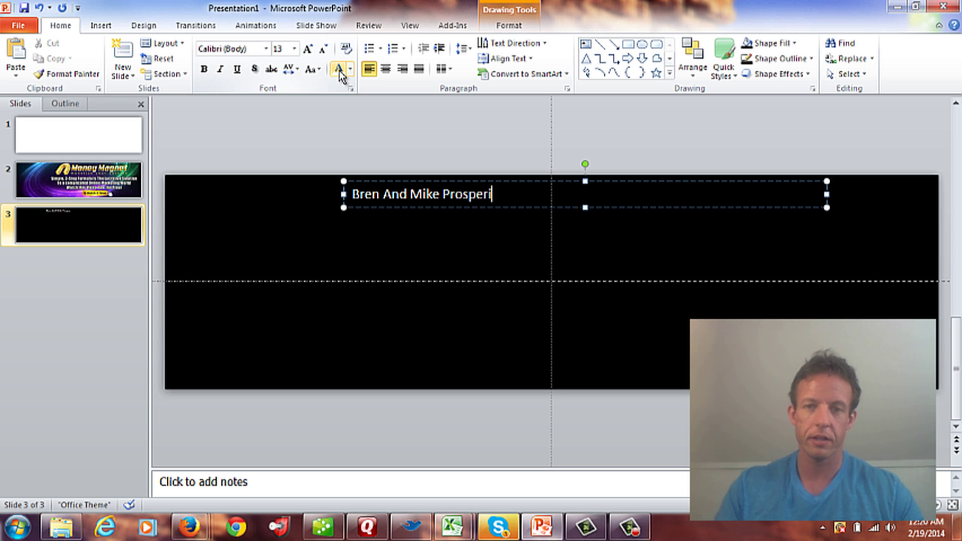
pyautogui.write('ty Tips')
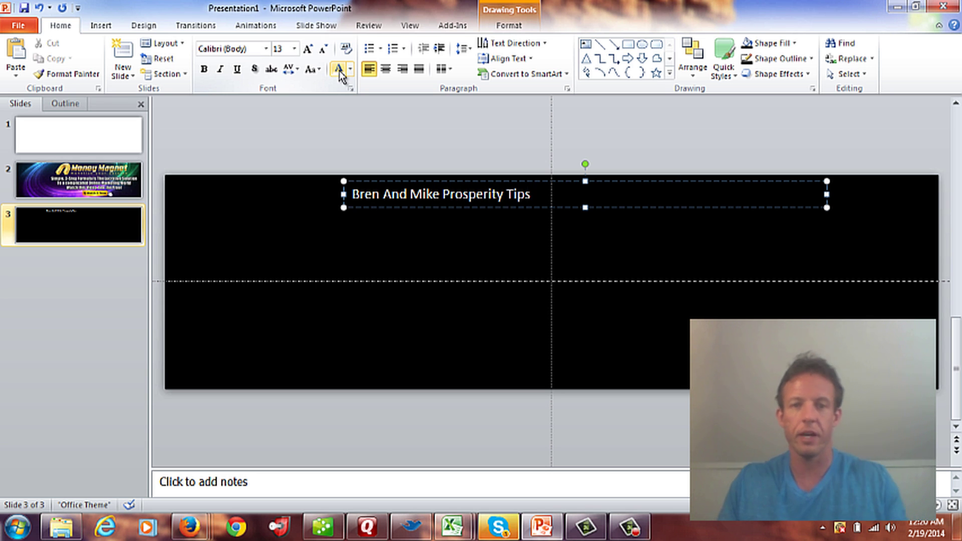
# Format the title text as size 40 bold
pyautogui.doubleClick(516, 197)
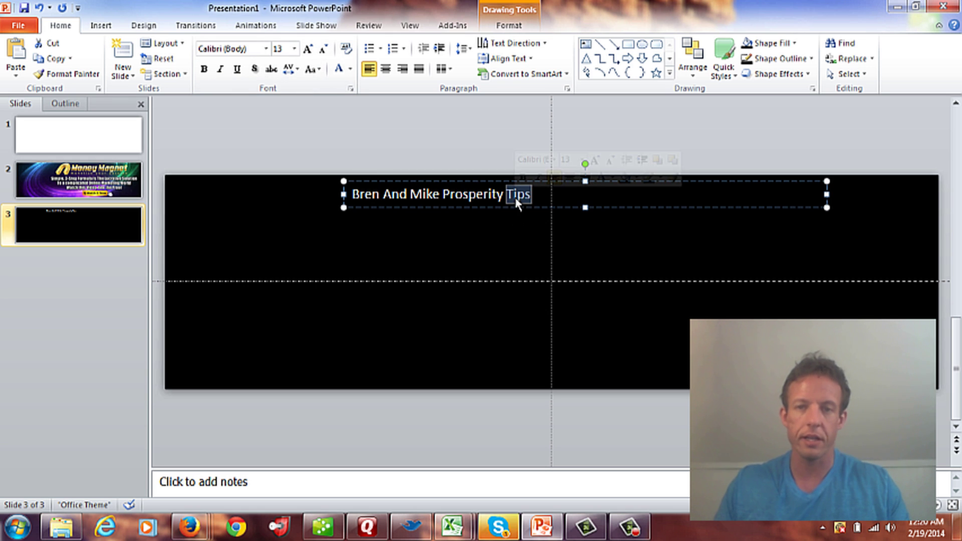
pyautogui.click(525, 197)
pyautogui.click(524, 182)
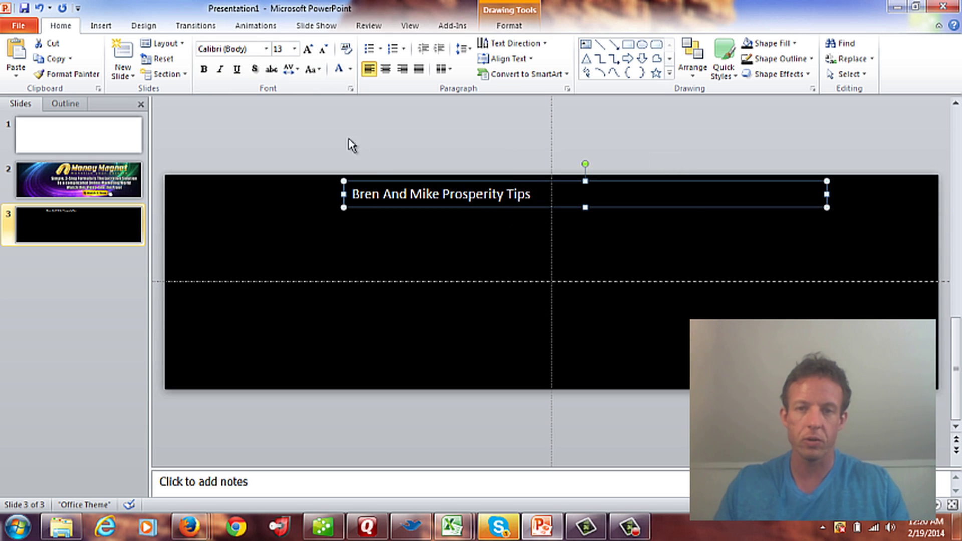
pyautogui.click(294, 49)
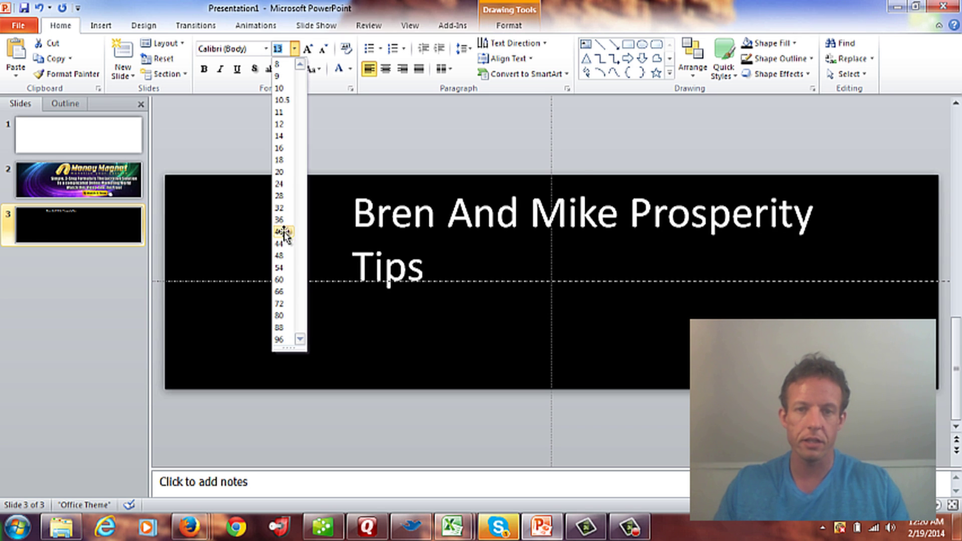
pyautogui.click(281, 232)
pyautogui.hotkey('ctrl', 'b')
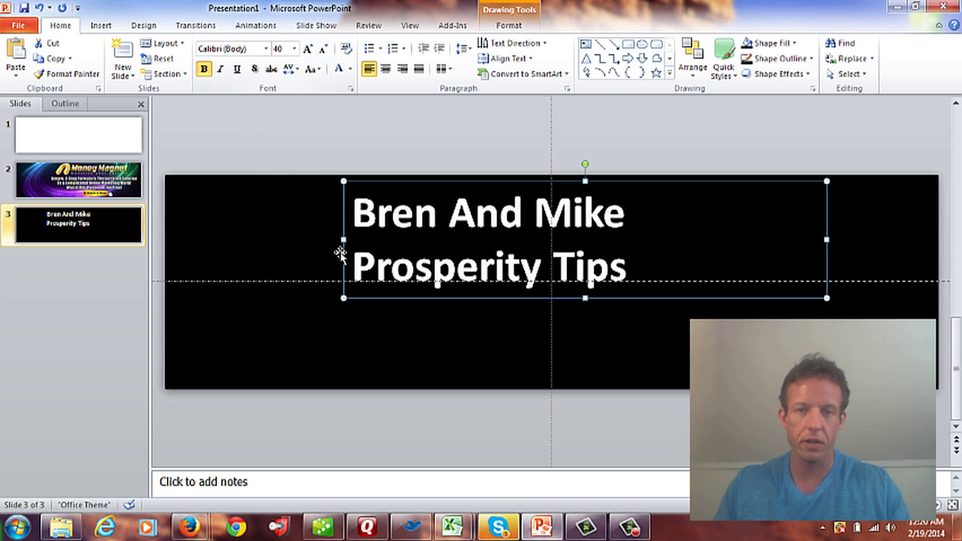
# Widen the title box so the title fits on one line, then go to the Money Magnet slide
pyautogui.moveTo(344, 242); pyautogui.dragTo(274, 242)
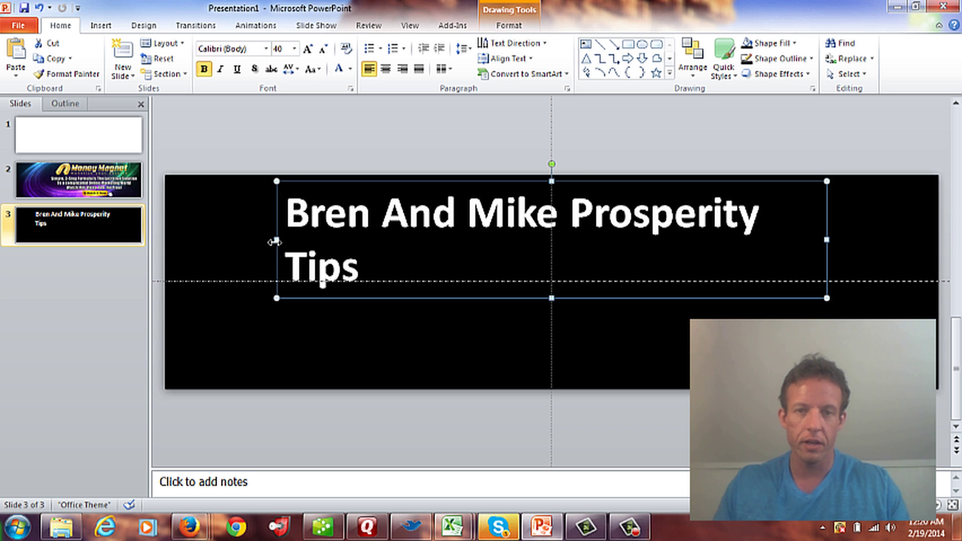
pyautogui.moveTo(828, 241); pyautogui.dragTo(871, 243)
pyautogui.moveTo(712, 182); pyautogui.dragTo(725, 196)
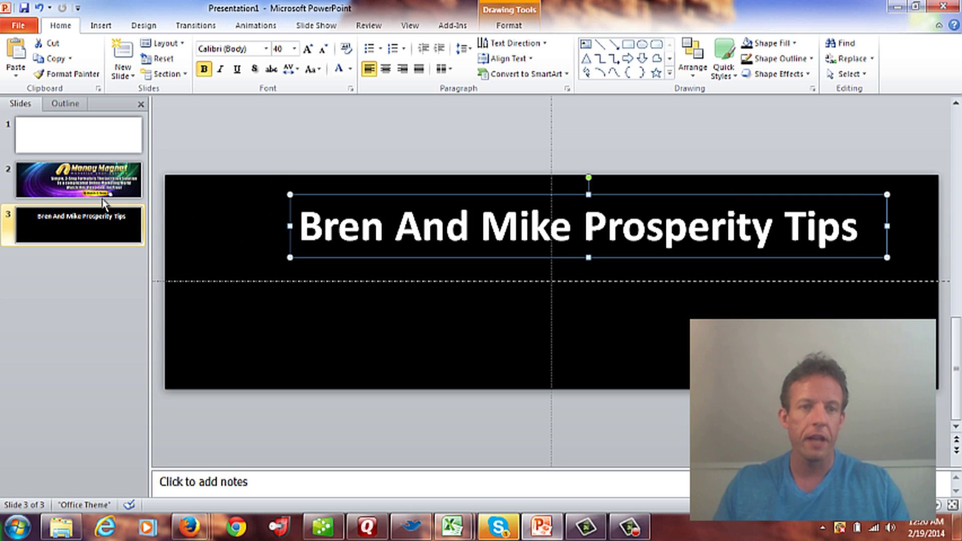
pyautogui.click(79, 185)
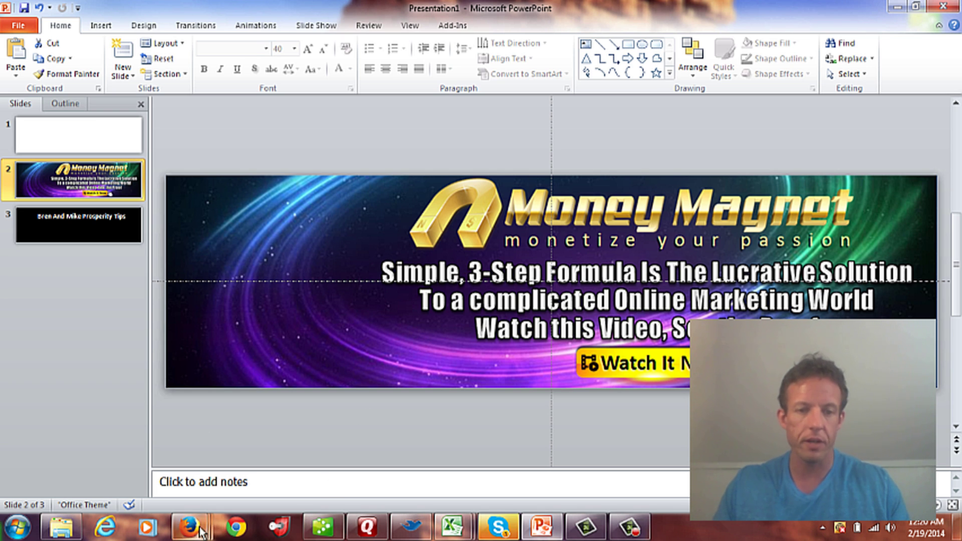
pyautogui.moveTo(177, 516)
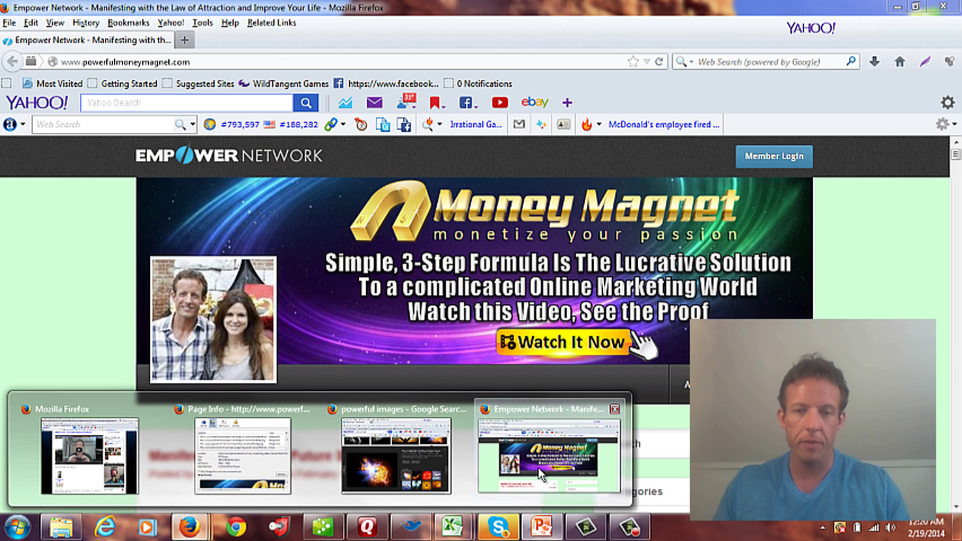
pyautogui.click(513, 470)
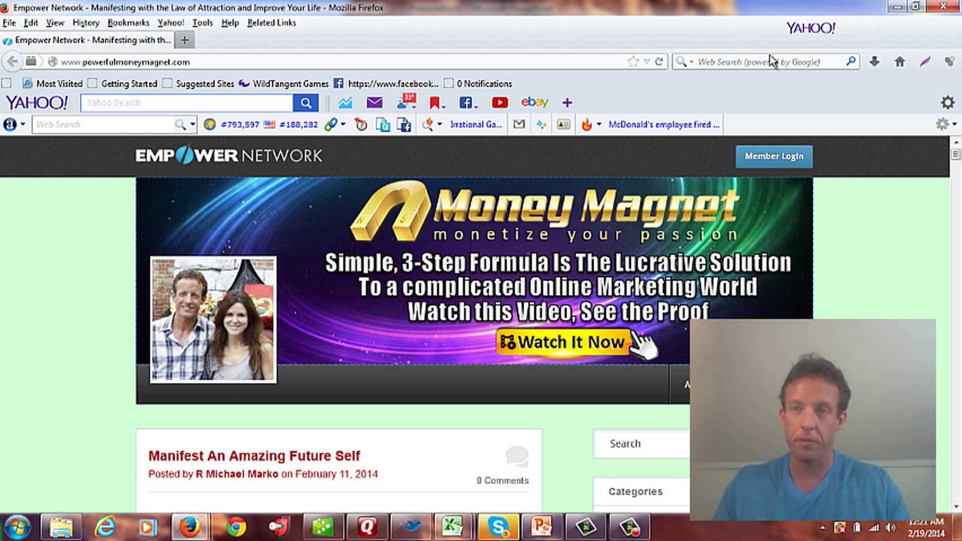
pyautogui.click(898, 7)
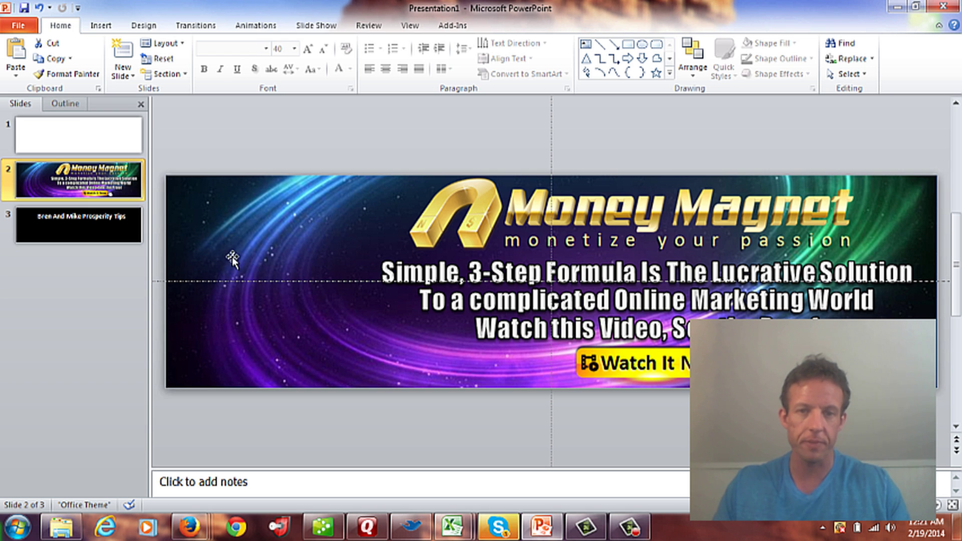
# On slide 3, center the title text and shift its box slightly right
pyautogui.click(107, 229)
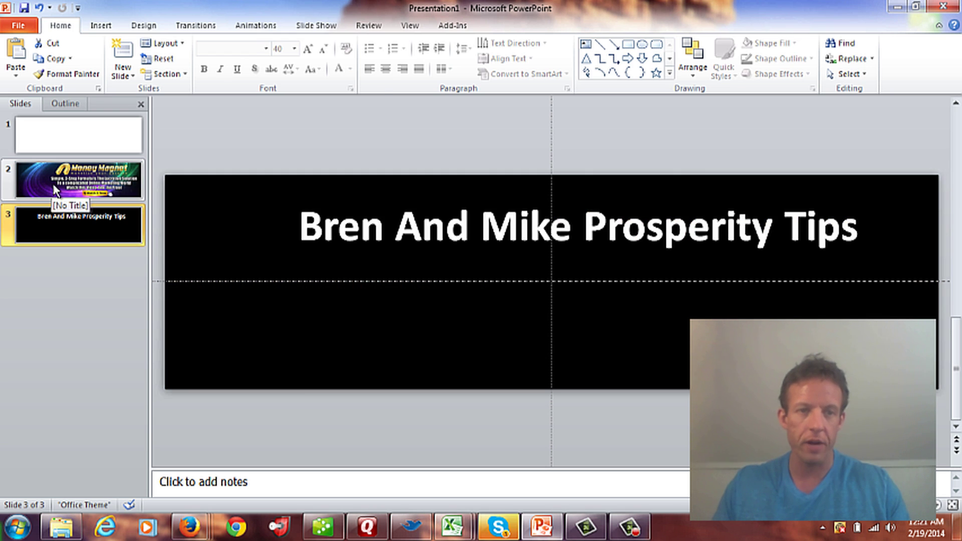
pyautogui.click(514, 244)
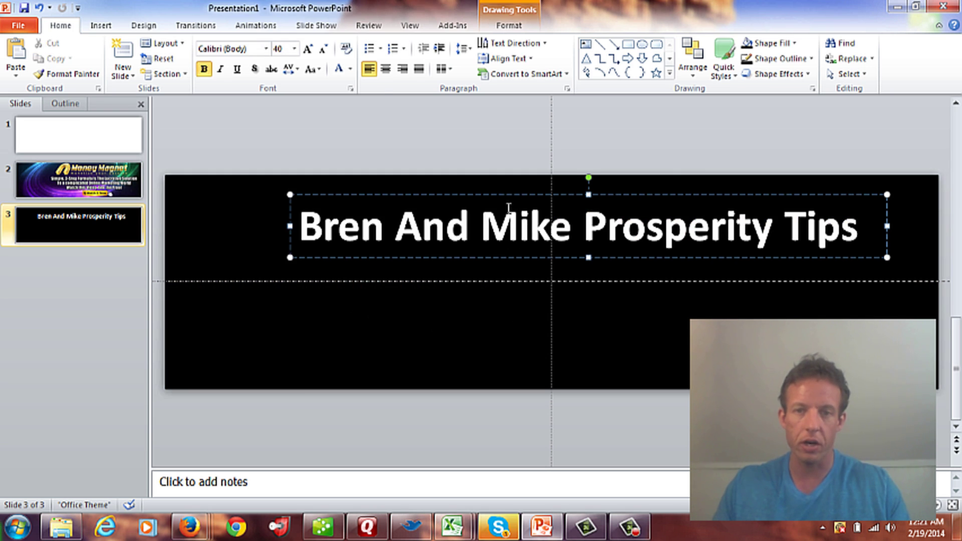
pyautogui.moveTo(506, 197); pyautogui.dragTo(533, 184)
pyautogui.click(386, 69)
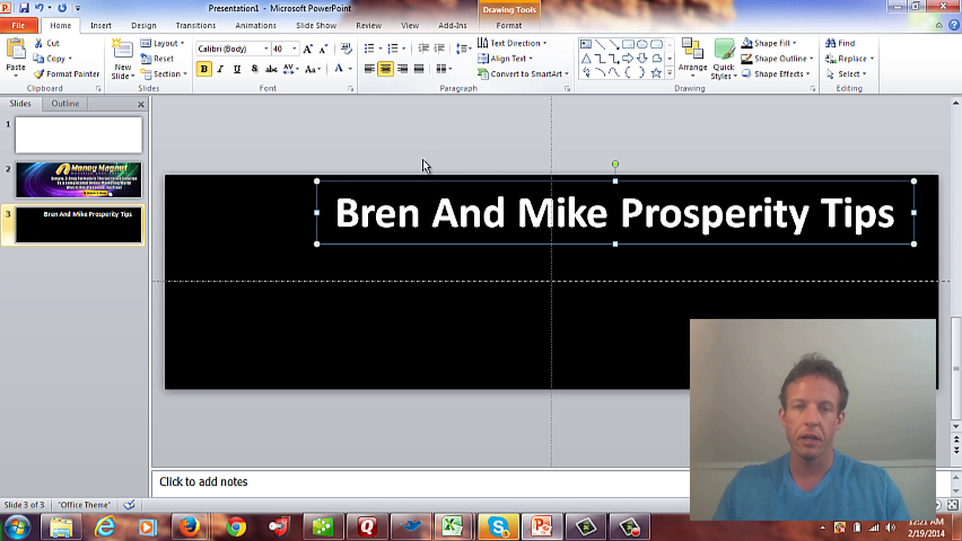
pyautogui.moveTo(424, 185); pyautogui.dragTo(417, 199)
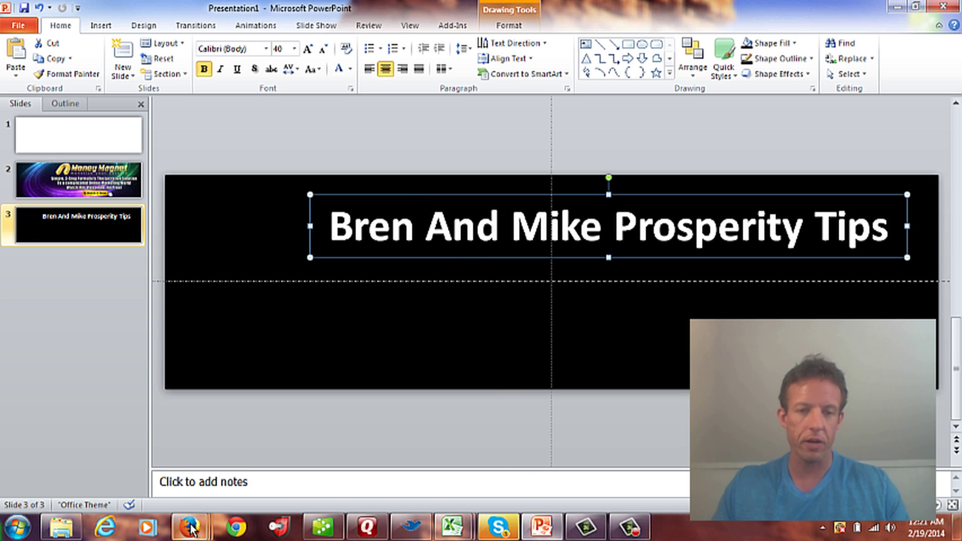
# Copy the solar flare image from Firefox's powerful images results and switch back to PowerPoint
pyautogui.moveTo(191, 527)
pyautogui.click(353, 459)
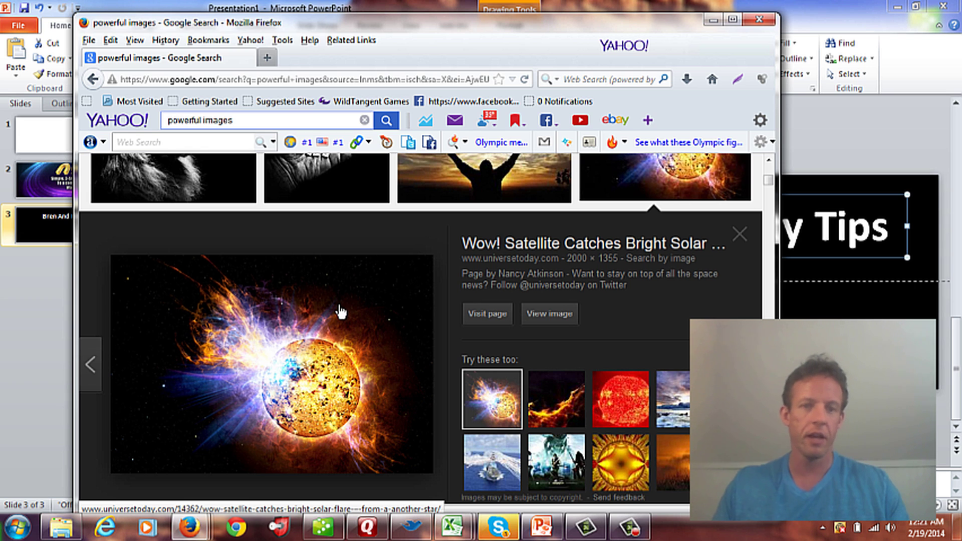
pyautogui.rightClick(385, 286)
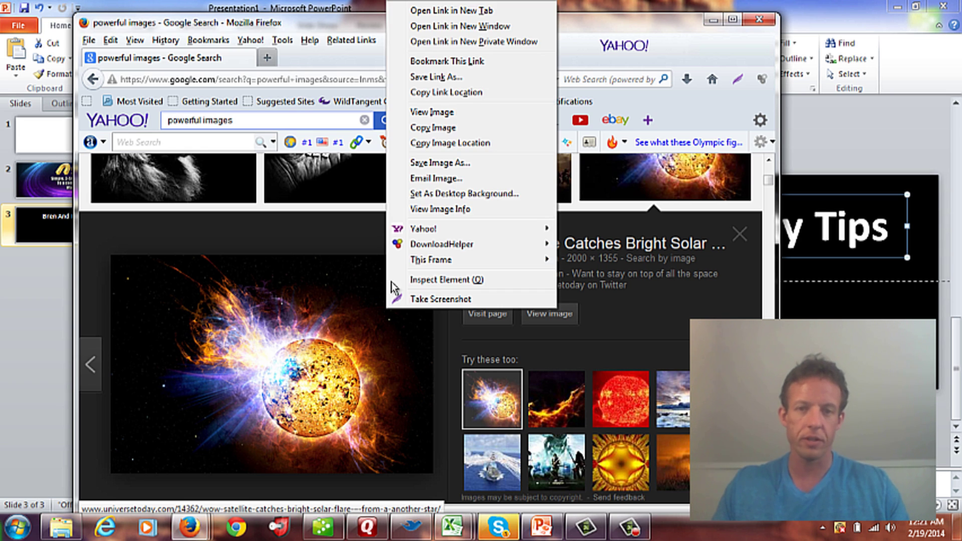
pyautogui.click(426, 126)
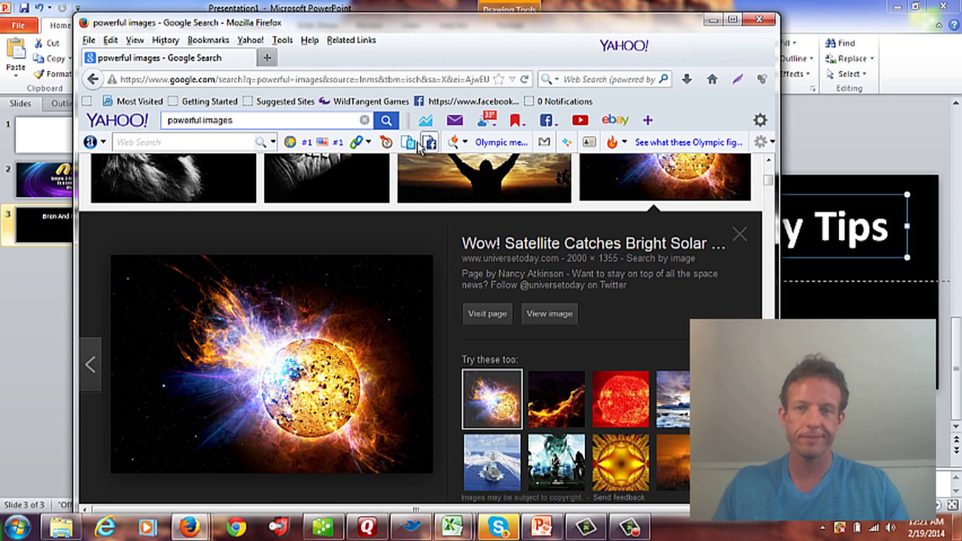
pyautogui.hotkey('alt', 'Tab')
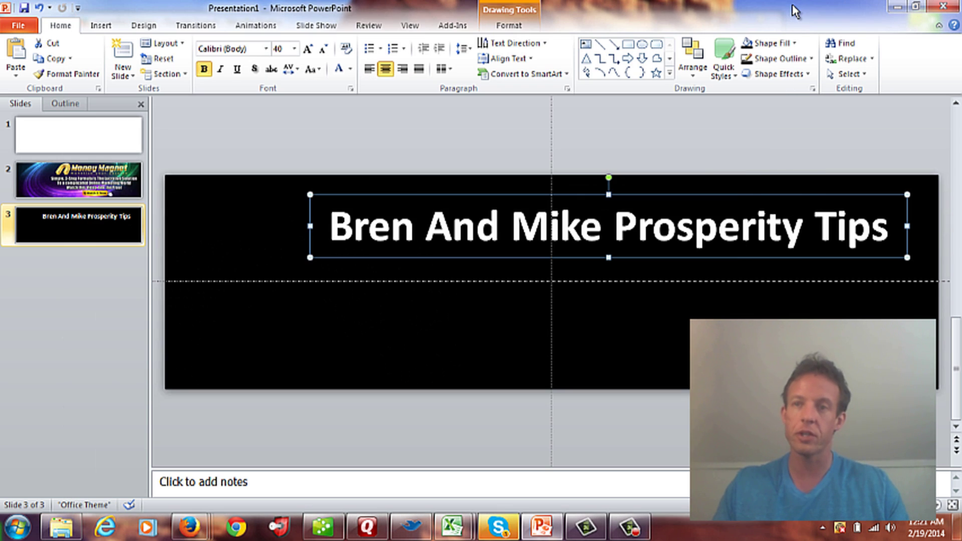
# Paste the sun image onto slide 3 as a picture and move it onto the banner
pyautogui.click(405, 319)
pyautogui.rightClick(404, 319)
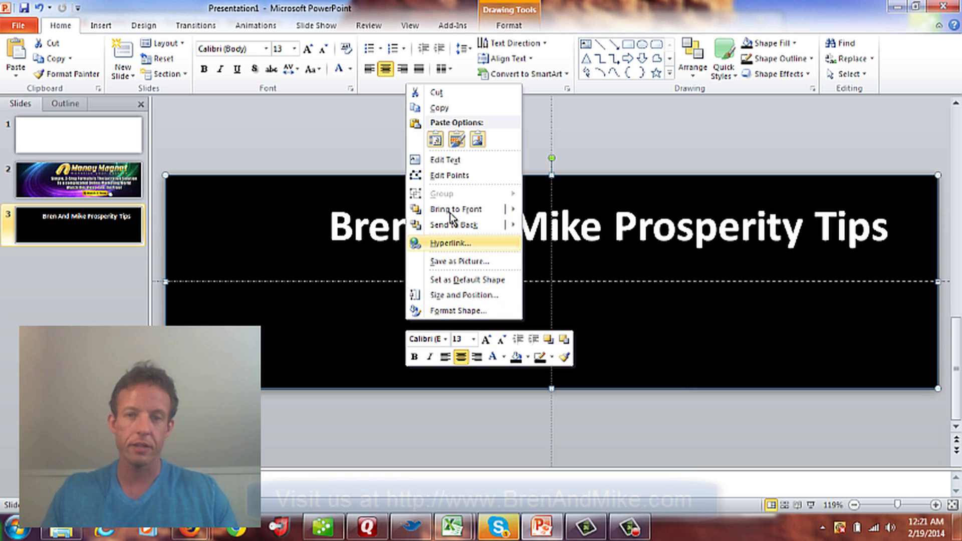
pyautogui.click(476, 138)
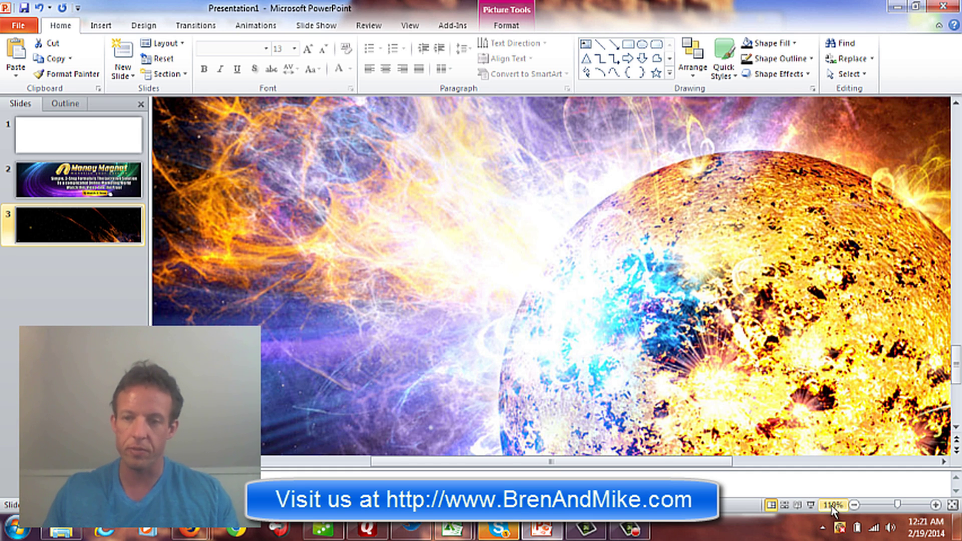
pyautogui.click(864, 505)
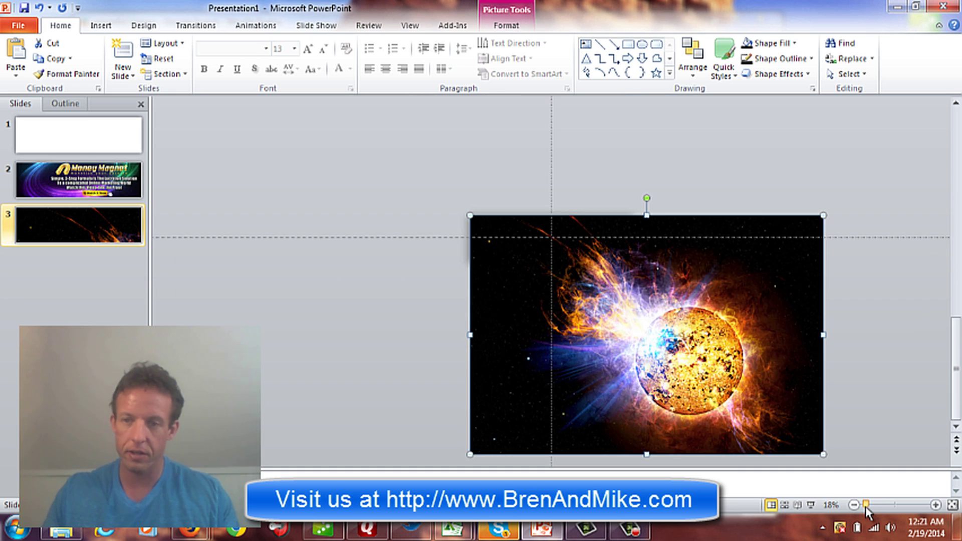
pyautogui.moveTo(601, 333); pyautogui.dragTo(546, 290)
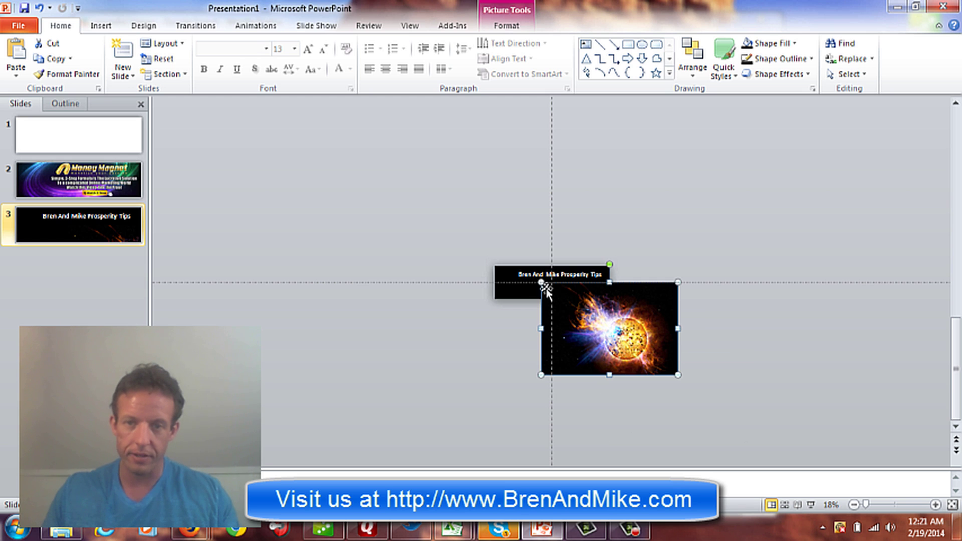
pyautogui.moveTo(602, 335); pyautogui.dragTo(571, 296)
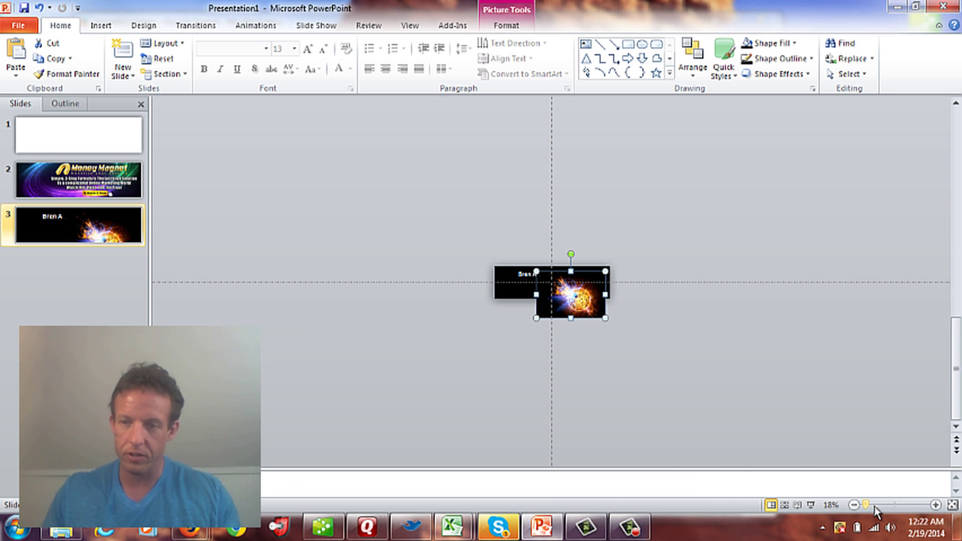
# Shrink the sun picture and position it at the banner's right edge
pyautogui.moveTo(864, 505); pyautogui.dragTo(894, 505)
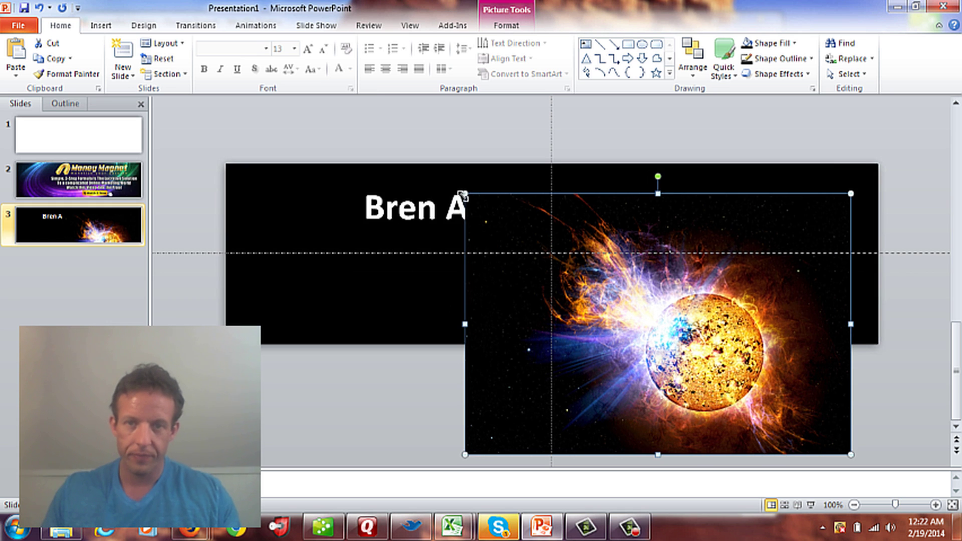
pyautogui.moveTo(550, 270); pyautogui.dragTo(682, 229)
pyautogui.scroll(1, 611, 203)
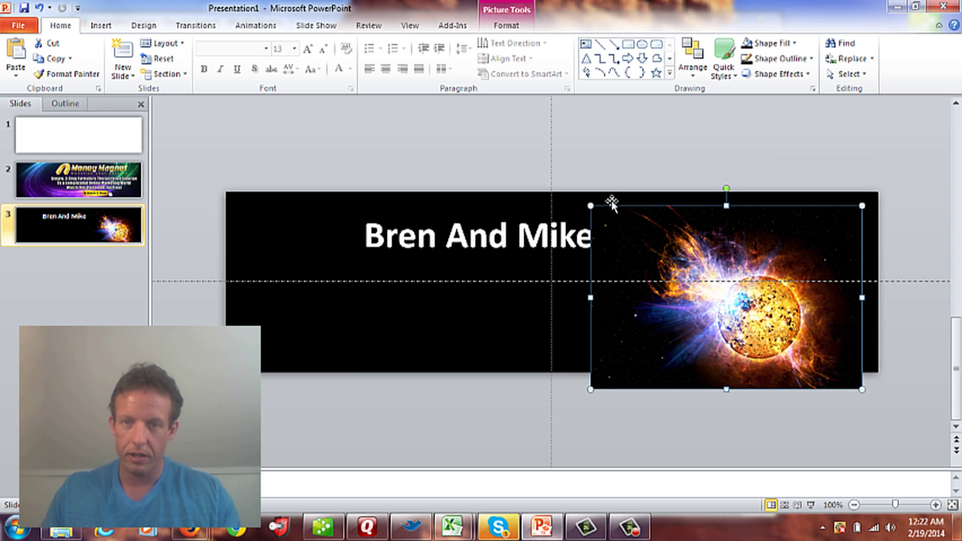
pyautogui.moveTo(611, 218); pyautogui.dragTo(650, 239)
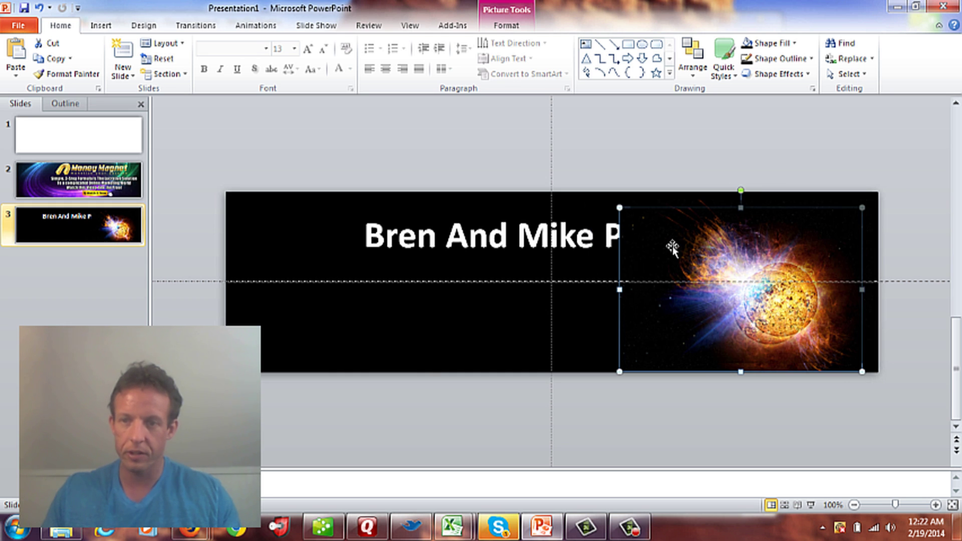
pyautogui.press('Up')
pyautogui.press('Right')
# Bring the title box in front of the sun picture and move it up slightly
pyautogui.click(603, 300)
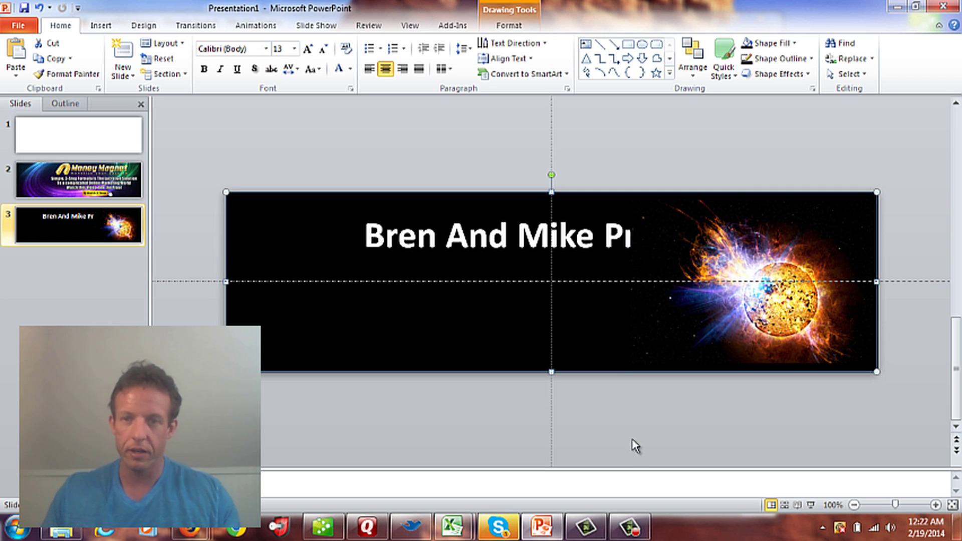
pyautogui.click(632, 438)
pyautogui.click(575, 235)
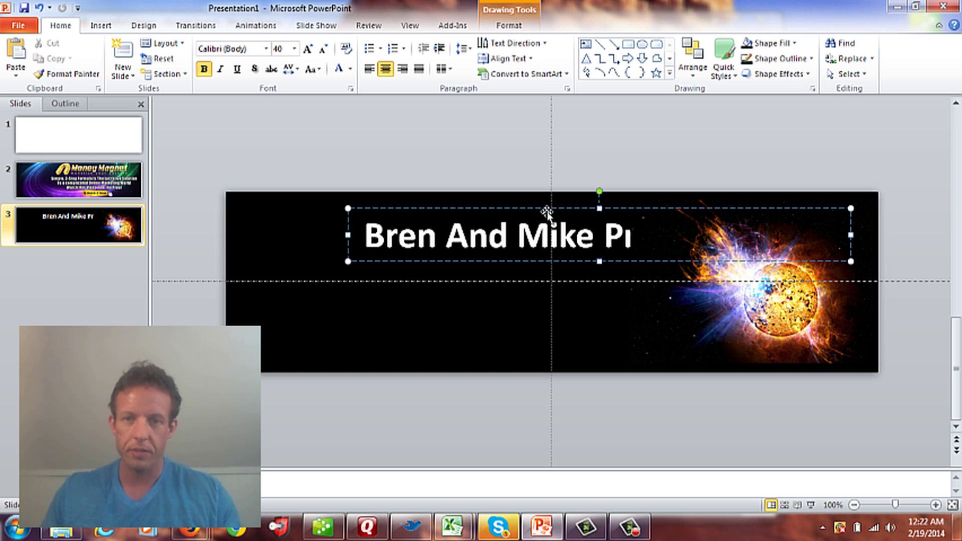
pyautogui.rightClick(531, 211)
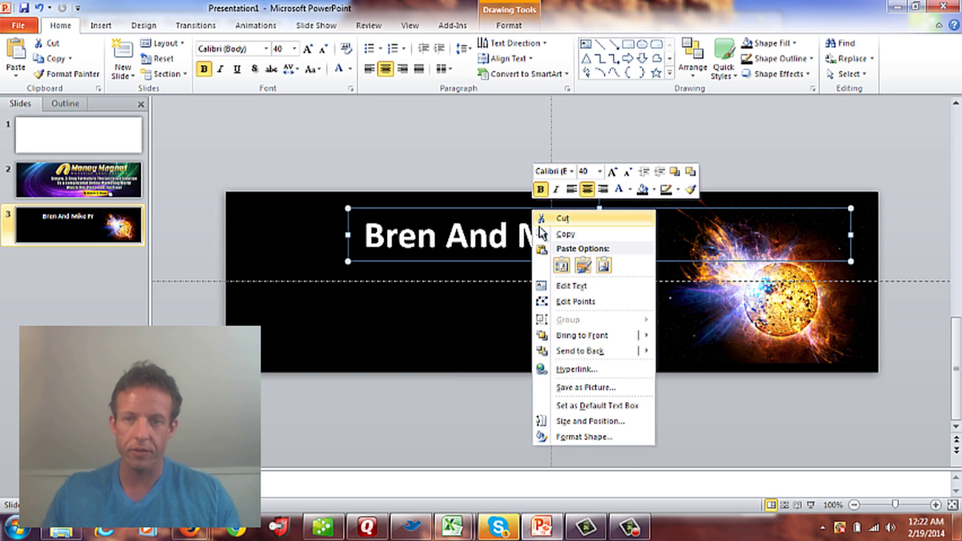
pyautogui.click(579, 334)
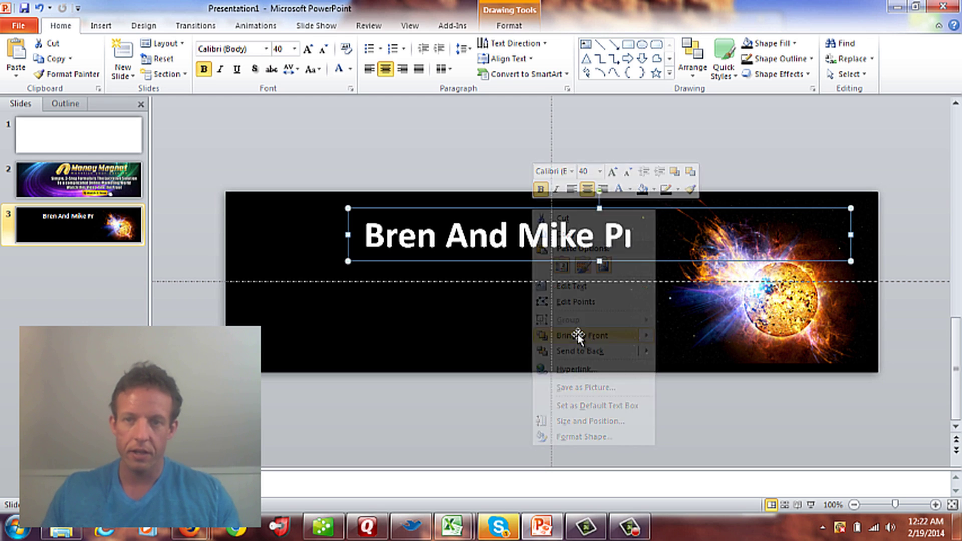
pyautogui.moveTo(535, 210); pyautogui.dragTo(533, 202)
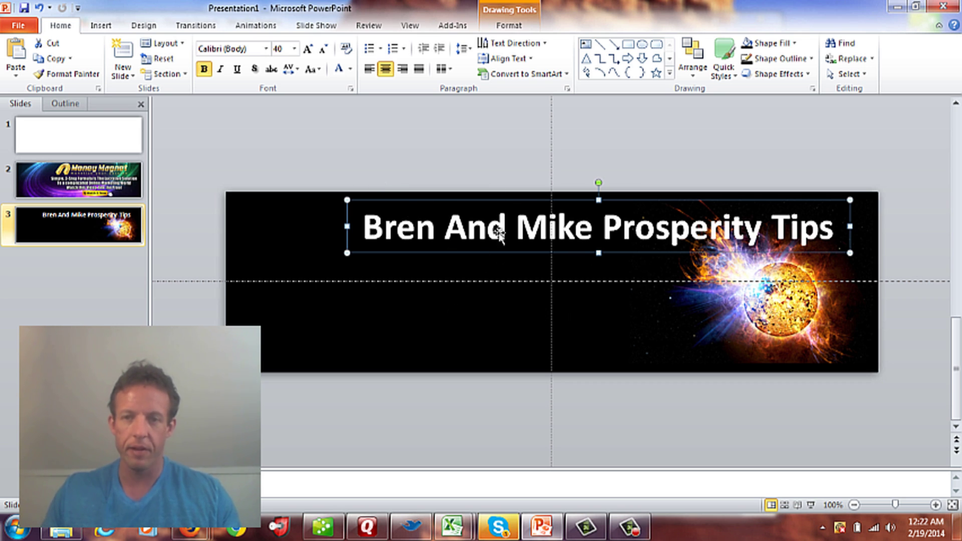
# On slide 2, draw an empty text box just below the Money Magnet banner
pyautogui.press('pageup')
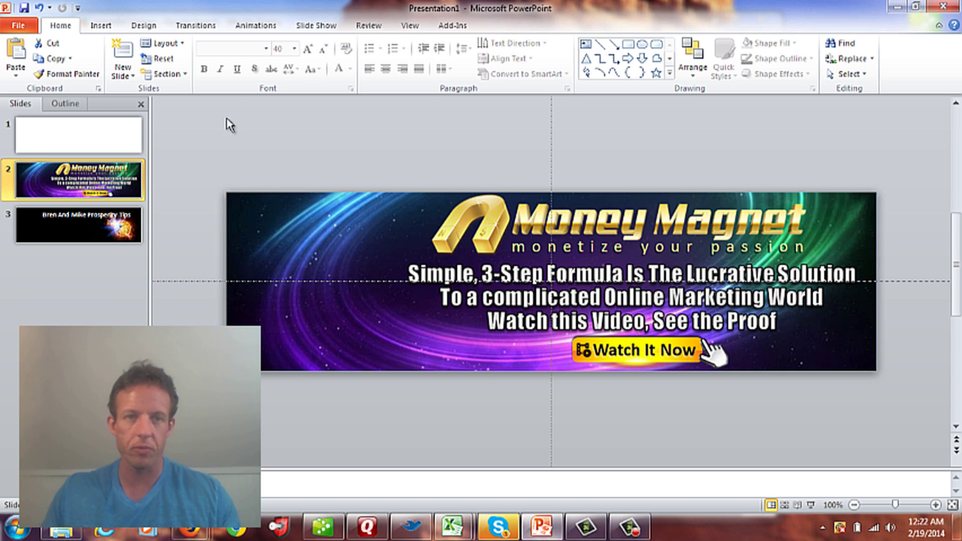
pyautogui.click(586, 45)
pyautogui.moveTo(408, 392)
pyautogui.mouseDown()
pyautogui.moveTo(786, 452)
pyautogui.moveTo(842, 453)
pyautogui.mouseUp()
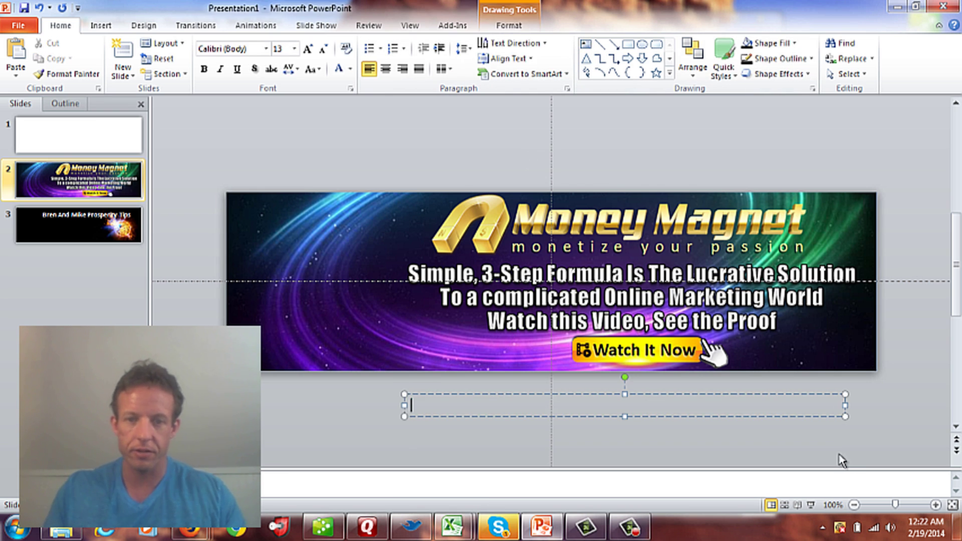